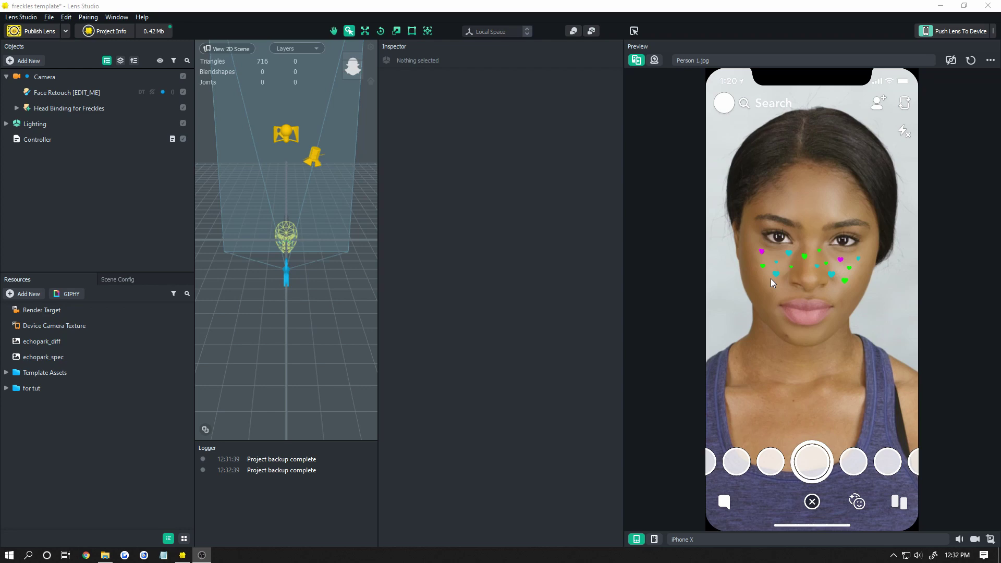
Show Face Retouch [EDIT_ME] settings: soft skin 0.9, teeth whitening 0.4, eye sharpening 0.7, eye whitening 0.5
click(31, 144)
click(98, 92)
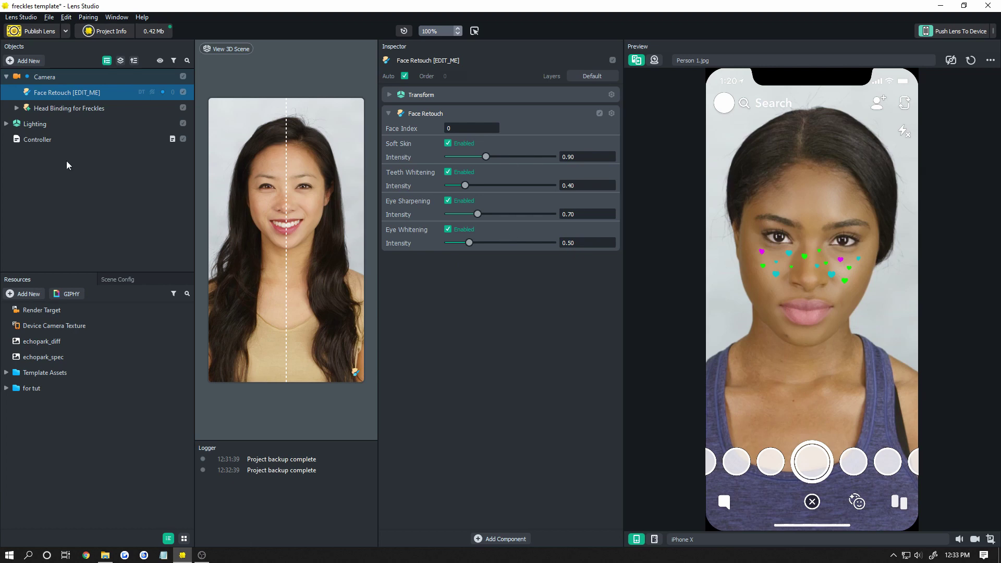
In the Controller, keep multiple freckle images and replace the heart images with empty slots
click(63, 144)
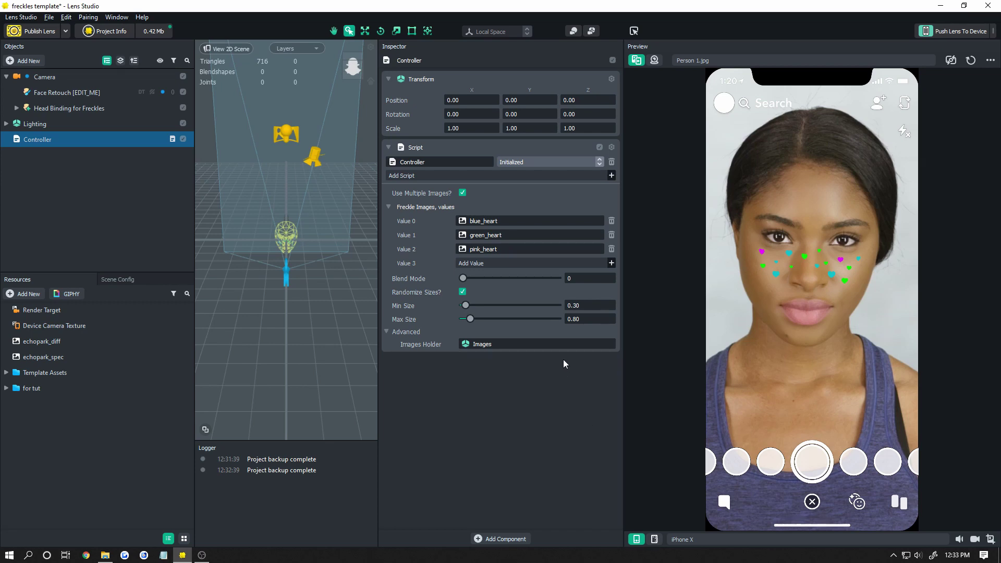
click(462, 193)
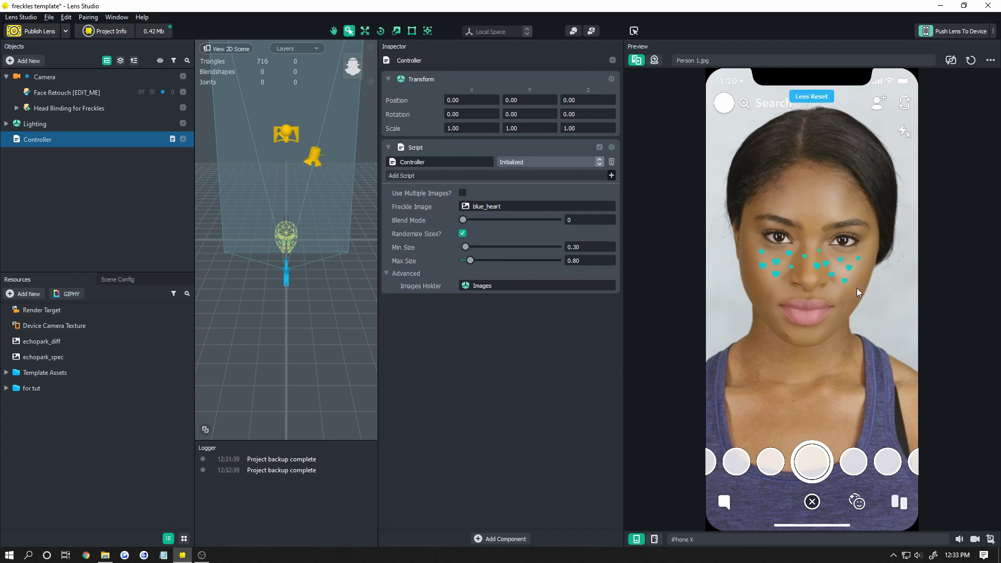
click(463, 193)
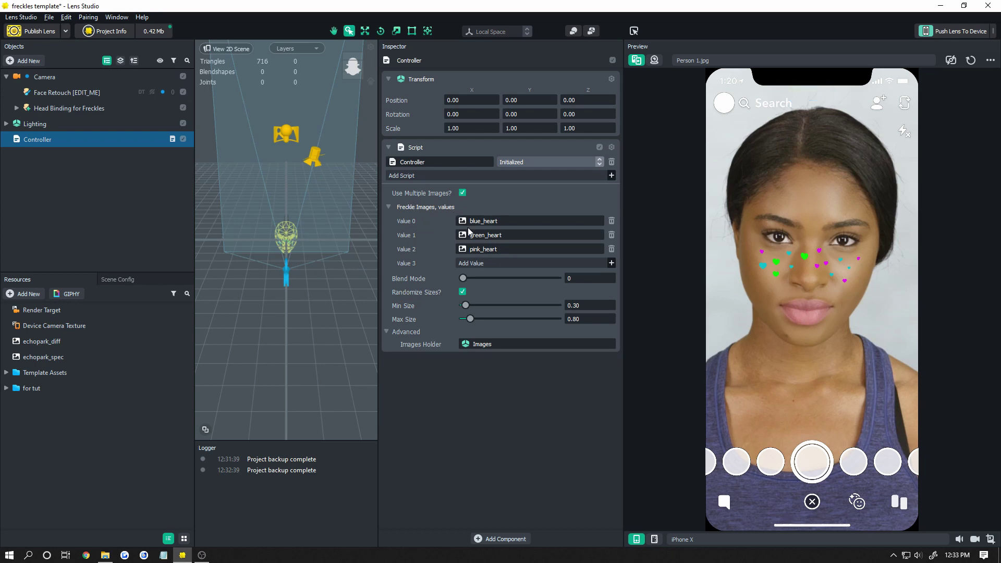
click(611, 249)
click(611, 221)
click(611, 220)
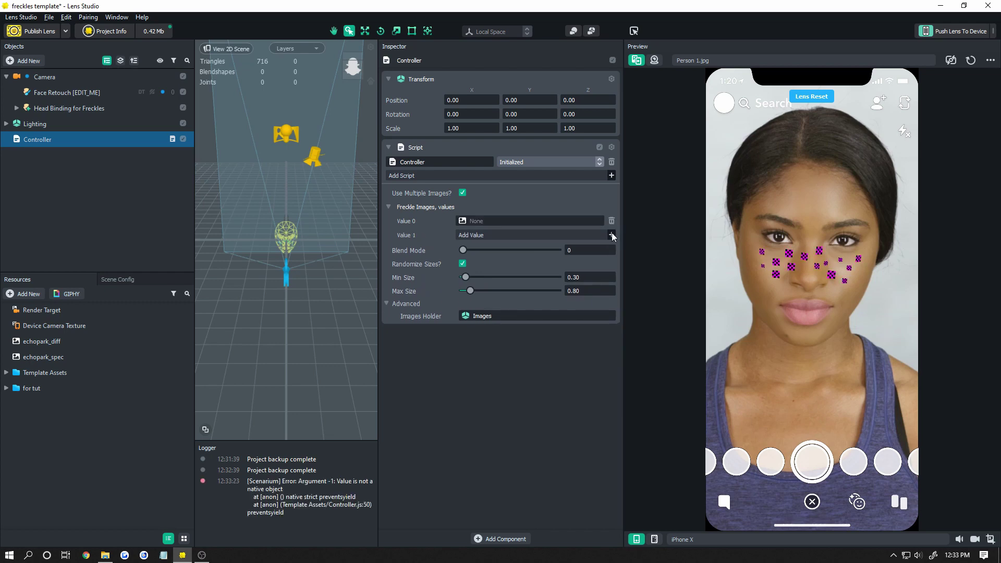
click(612, 249)
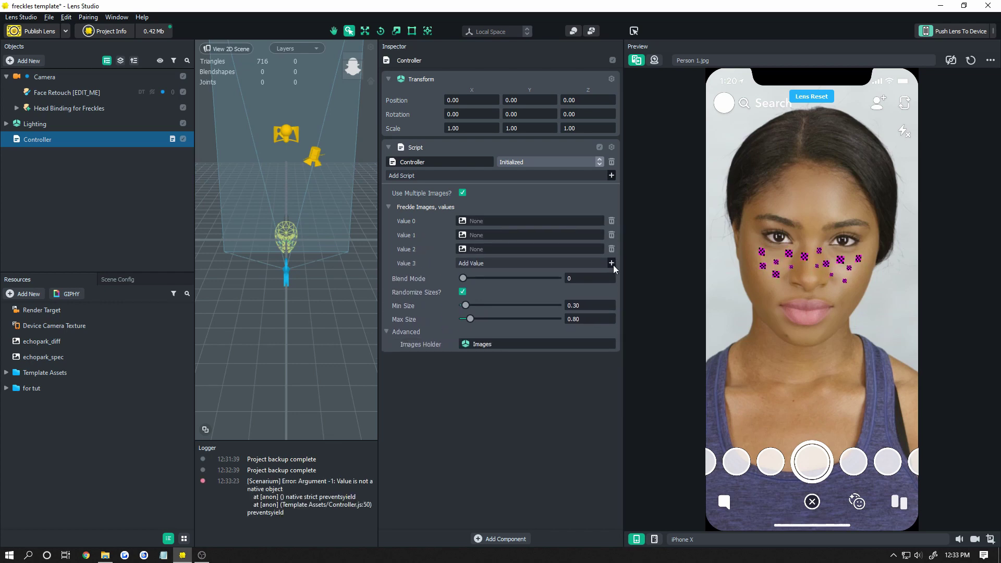
Fill the slots with neptune, worldwide, planet and mars from 'for tut', then reset the lens twice
click(6, 388)
drag(45, 403, 493, 216)
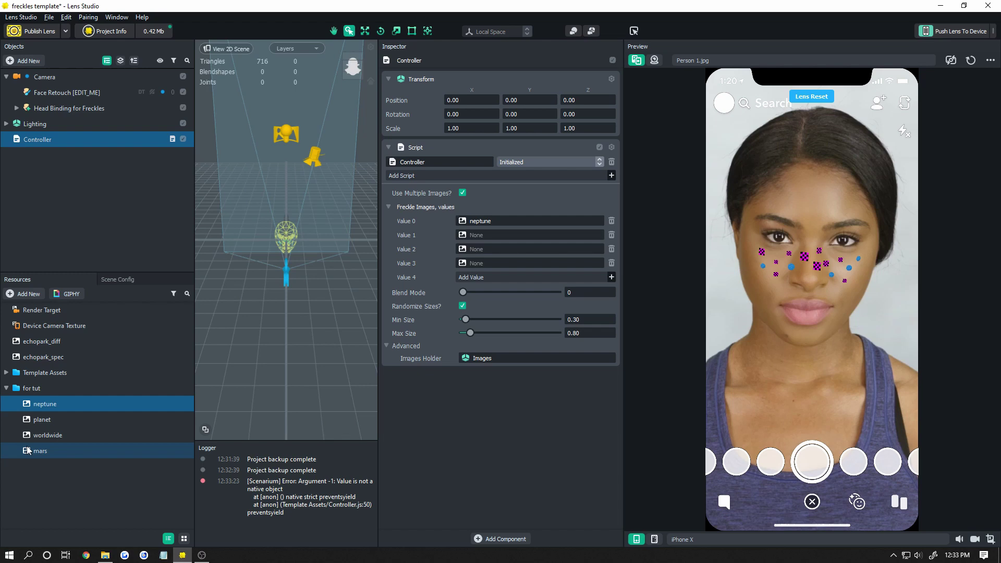
drag(48, 435, 469, 234)
drag(42, 419, 506, 248)
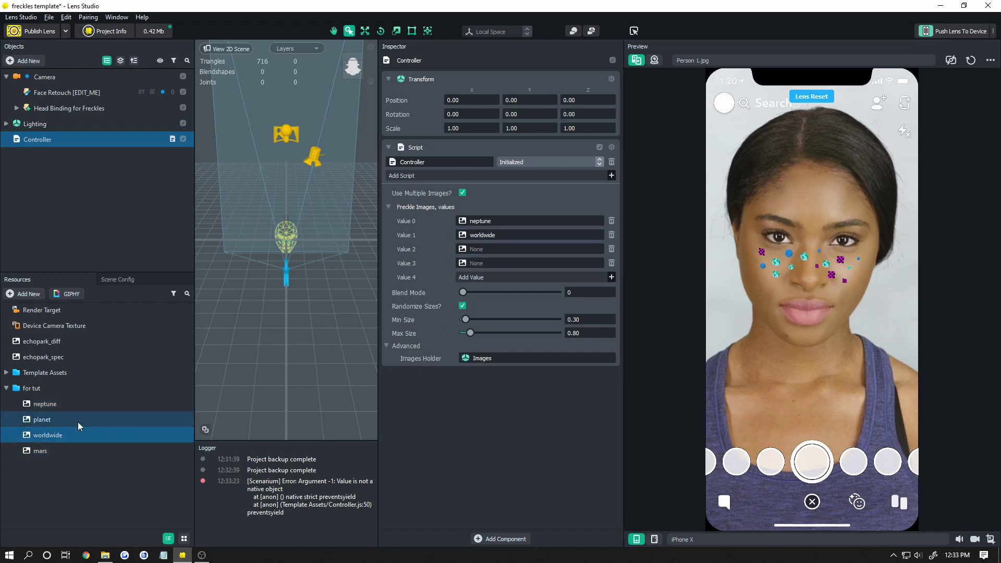
click(85, 450)
mouse_move(85, 450)
mouse_down()
mouse_move(481, 264)
mouse_move(516, 264)
mouse_up()
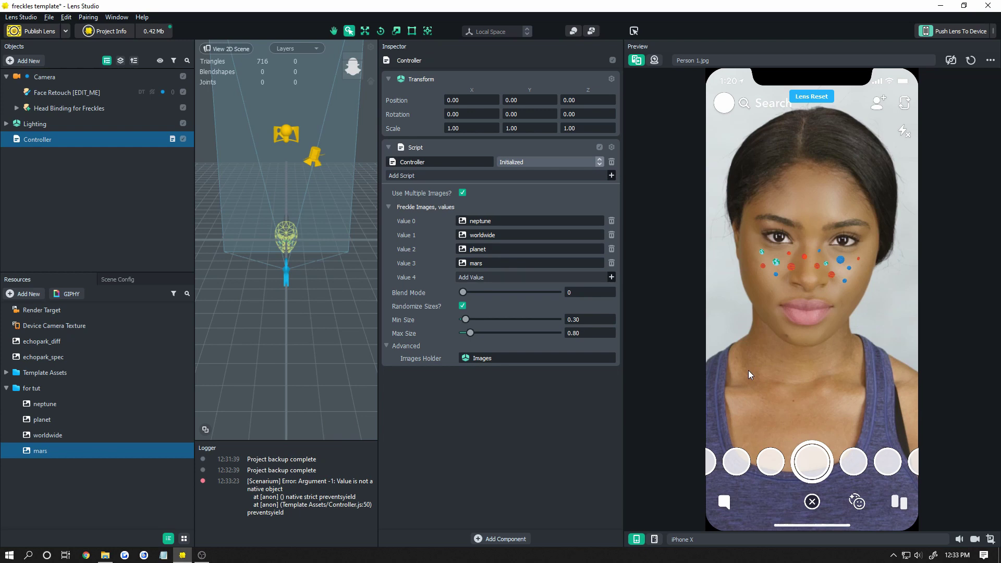
click(971, 59)
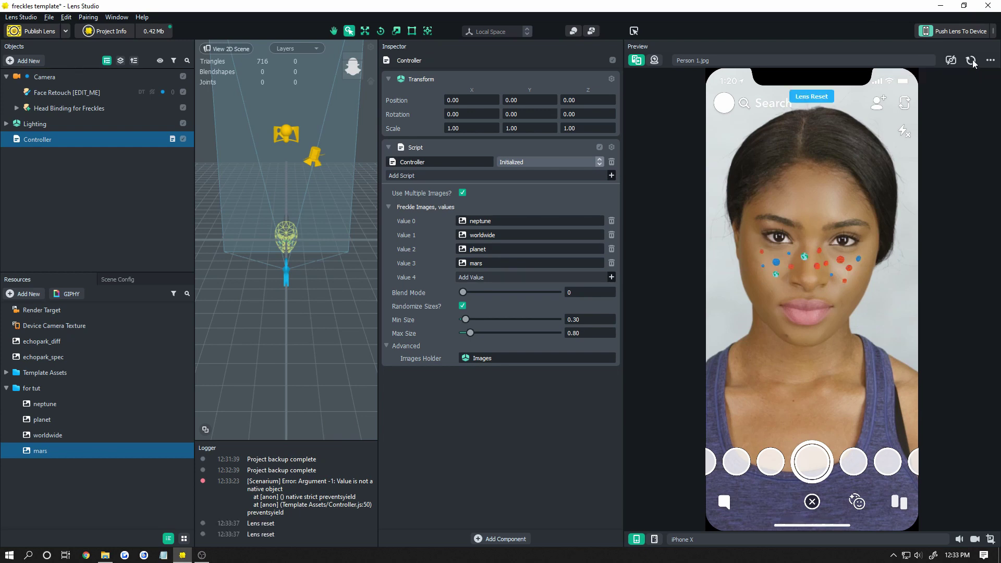
click(971, 60)
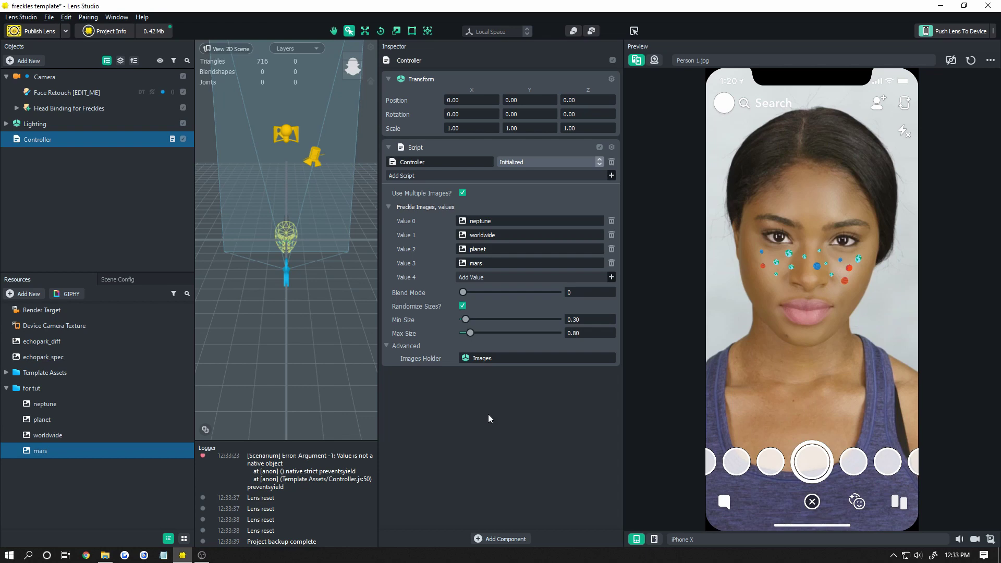
Set freckle Min Size to 0.2 and Max Size to 0.8, then expand Head Binding for Freckles
mouse_move(466, 289)
mouse_down()
mouse_move(568, 283)
mouse_move(463, 292)
mouse_up()
mouse_move(470, 333)
mouse_down()
mouse_move(593, 329)
mouse_move(422, 320)
mouse_up()
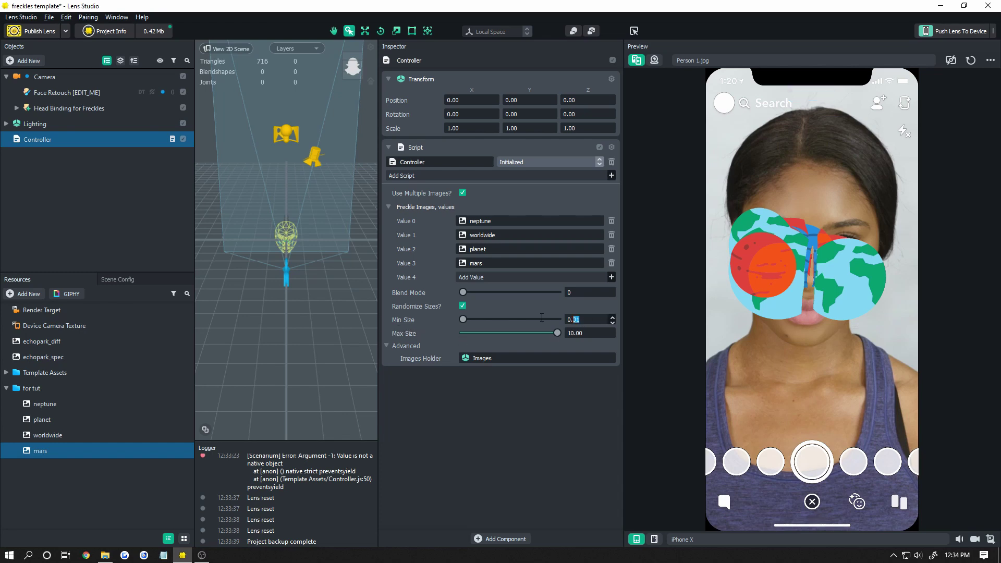
drag(579, 319, 526, 320)
text(0.2)
key(Tab)
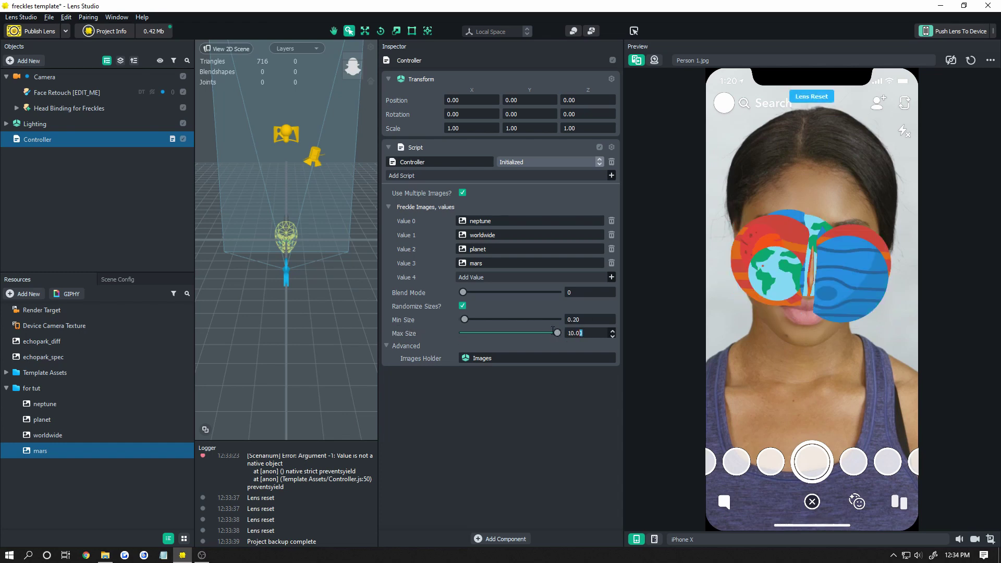
text(0.3)
key(Return)
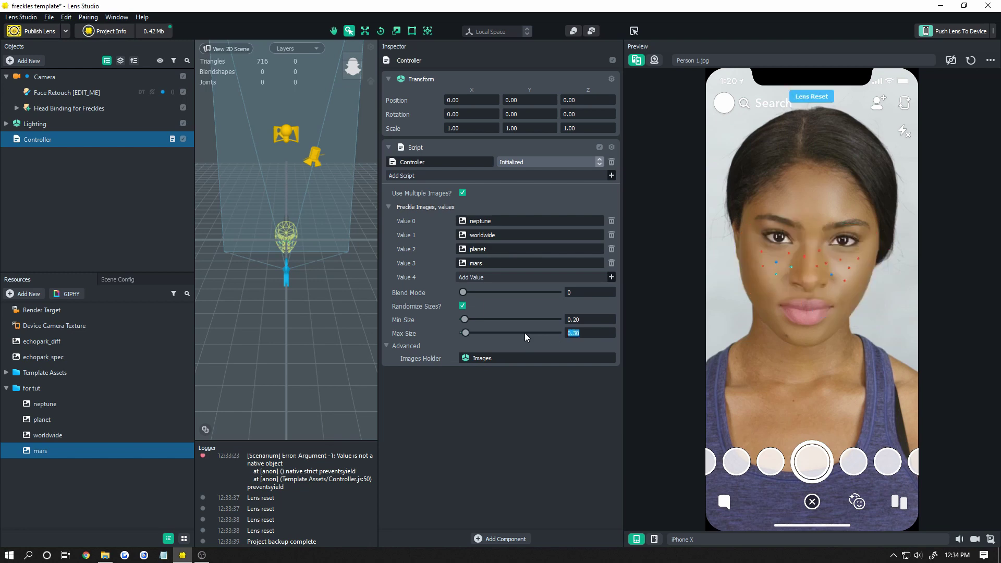
text(0.8)
key(Return)
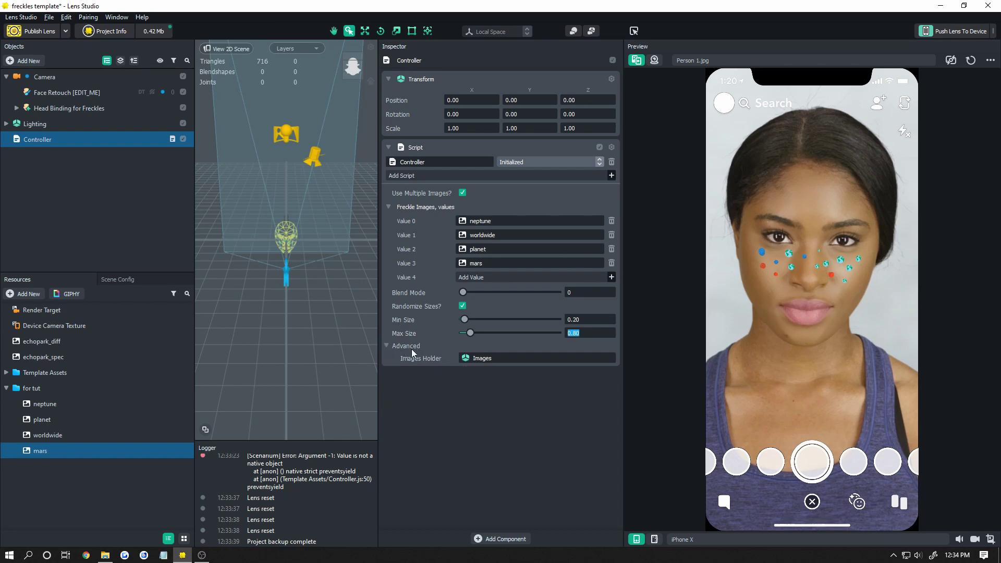
click(500, 359)
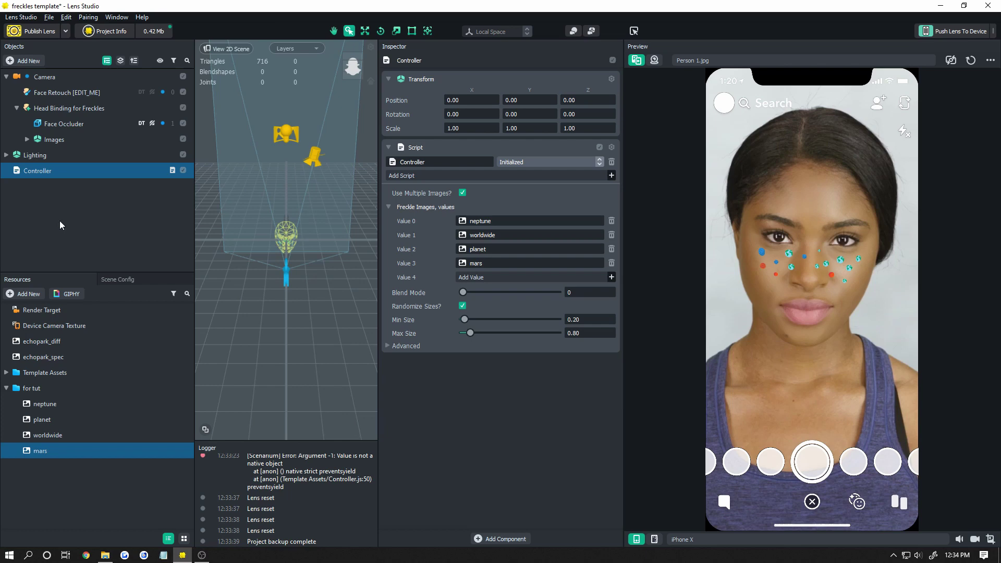
Expand the Images group and select Image 15, the blue_heart freckle, in the 2D face layout
click(33, 139)
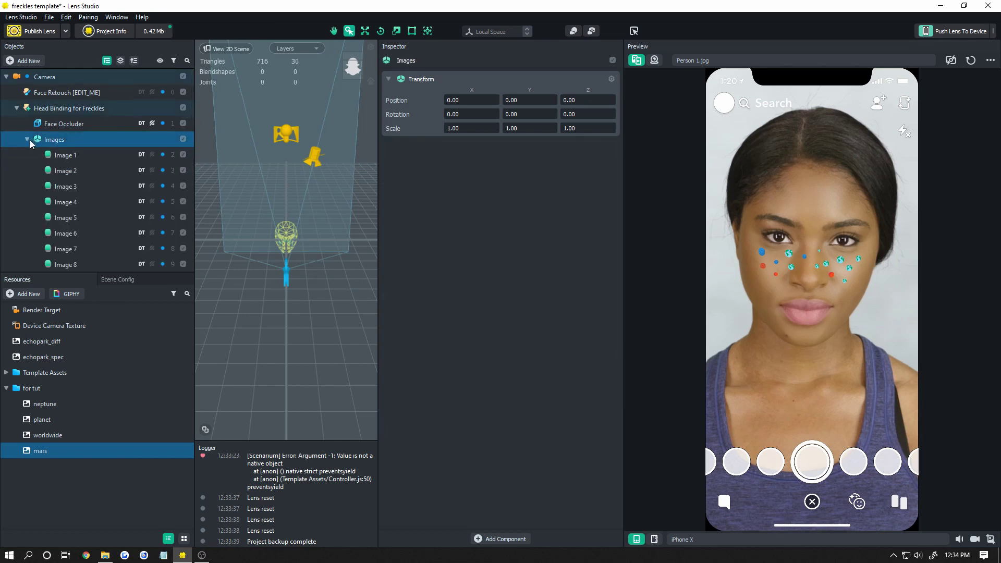
click(17, 107)
scroll(89, 180, down, 2)
scroll(97, 203, up, 2)
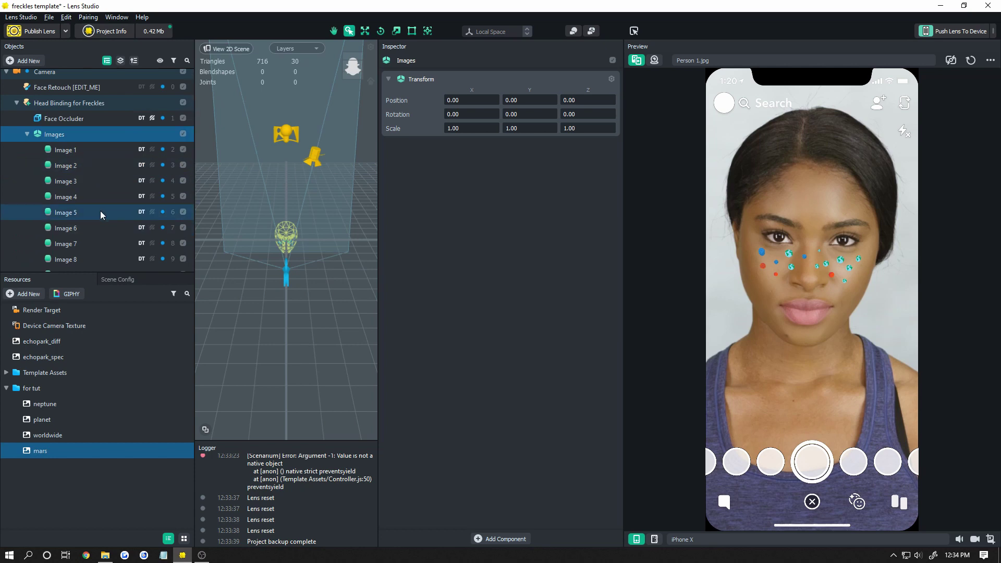
scroll(101, 210, down, 3)
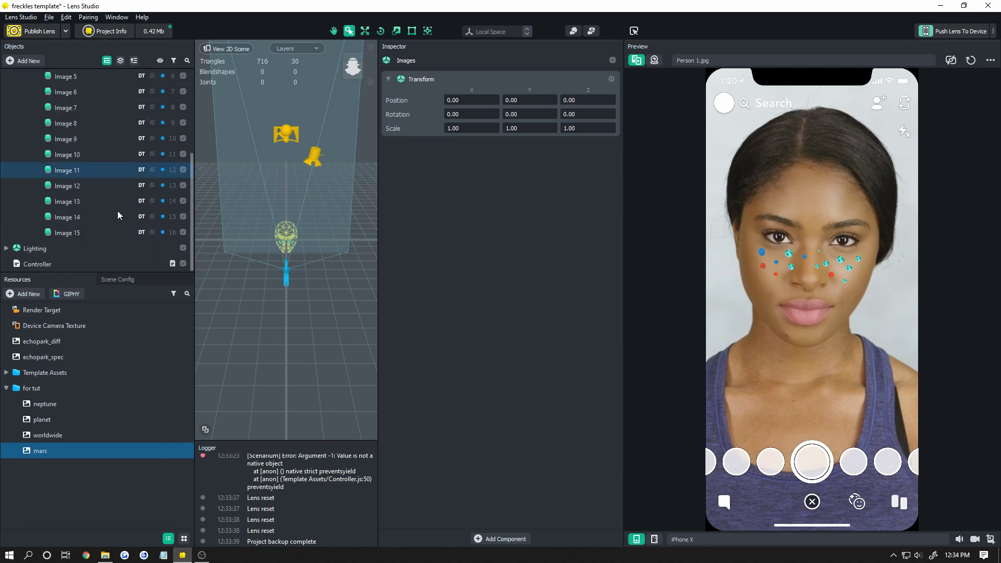
click(74, 228)
scroll(109, 213, up, 3)
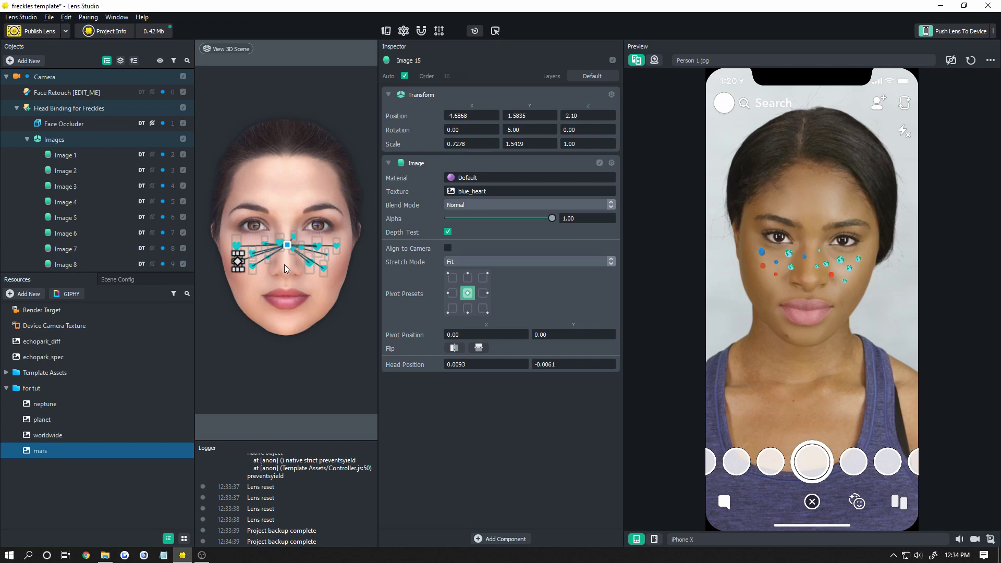
Move the Image 3 freckle beside the nose, then select the Image 5 freckle
drag(312, 265, 307, 267)
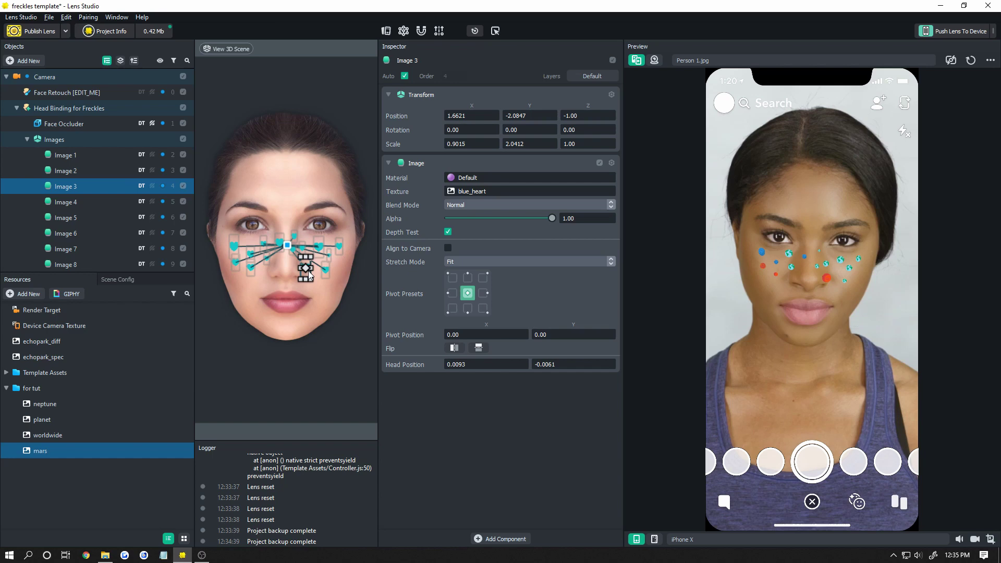
scroll(287, 246, up, 2)
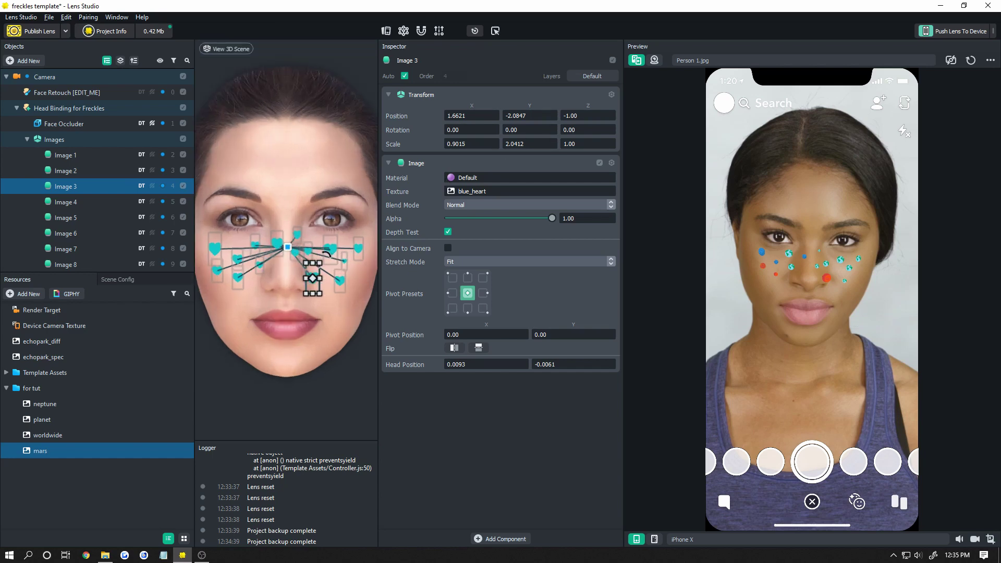
click(337, 252)
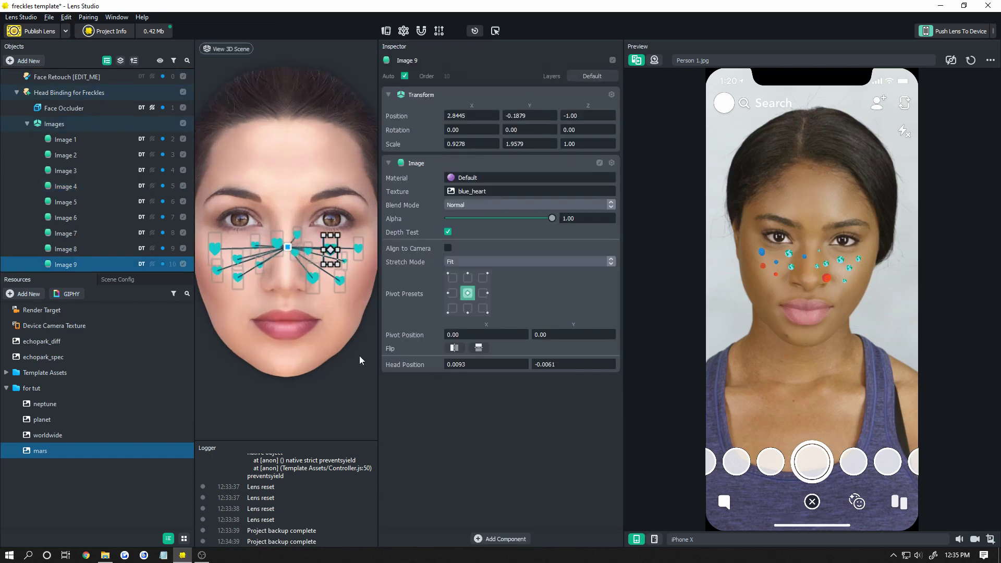
click(273, 255)
scroll(272, 254, up, 2)
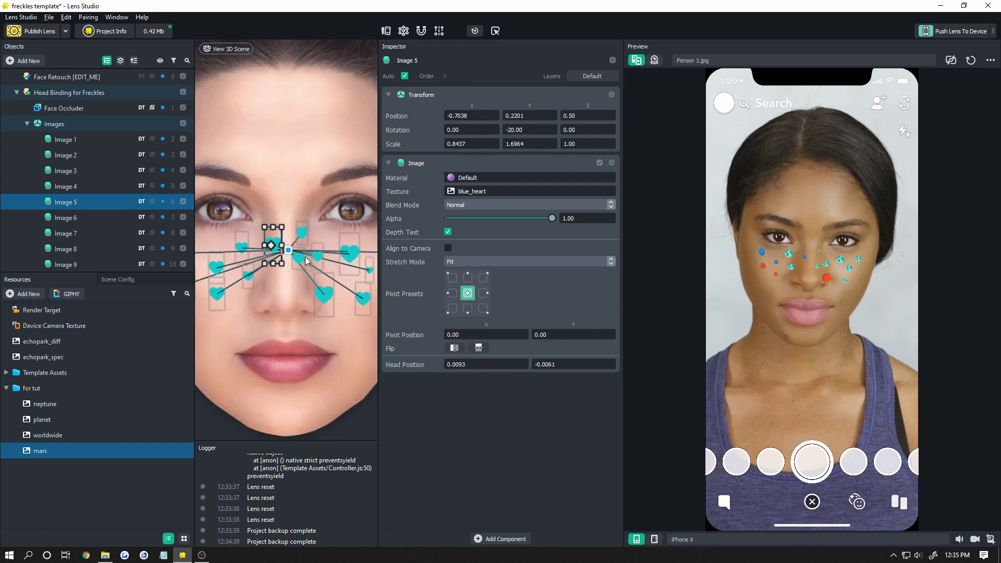
scroll(276, 254, up, 2)
scroll(286, 254, up, 2)
Inspect the Image 4, Image 3 and Image 2 heart freckles, then select Face Occluder
click(296, 255)
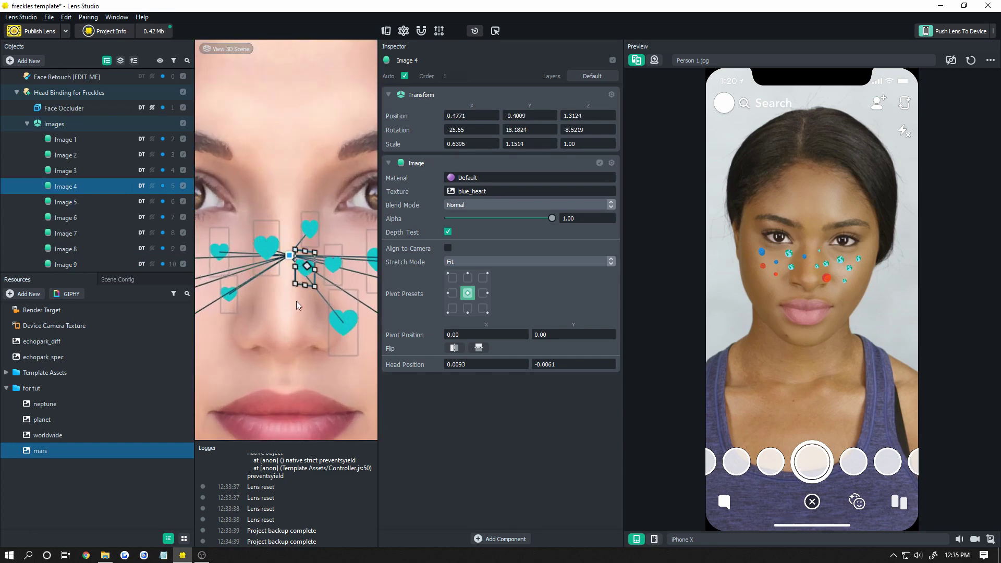
click(298, 305)
click(337, 318)
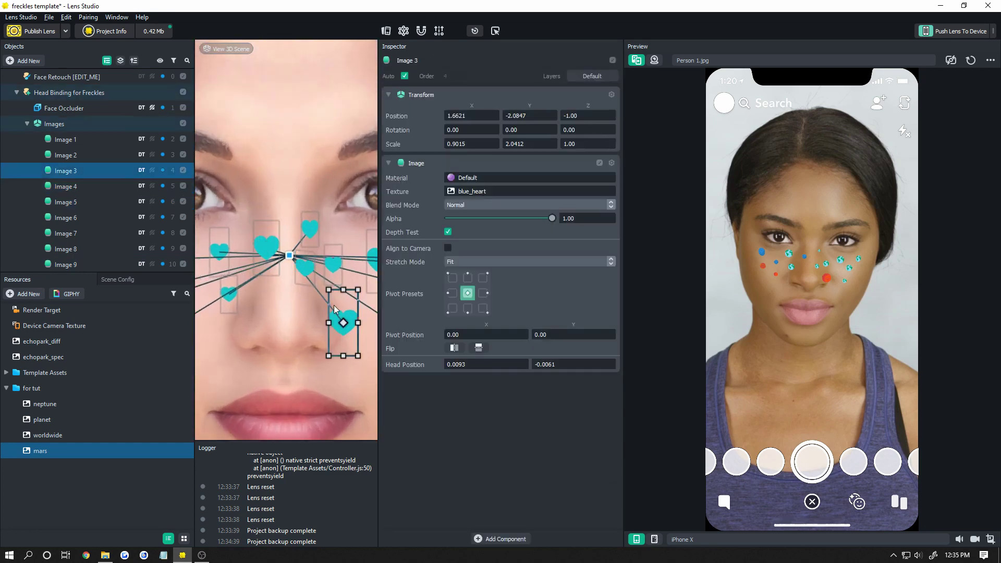
click(332, 266)
click(305, 267)
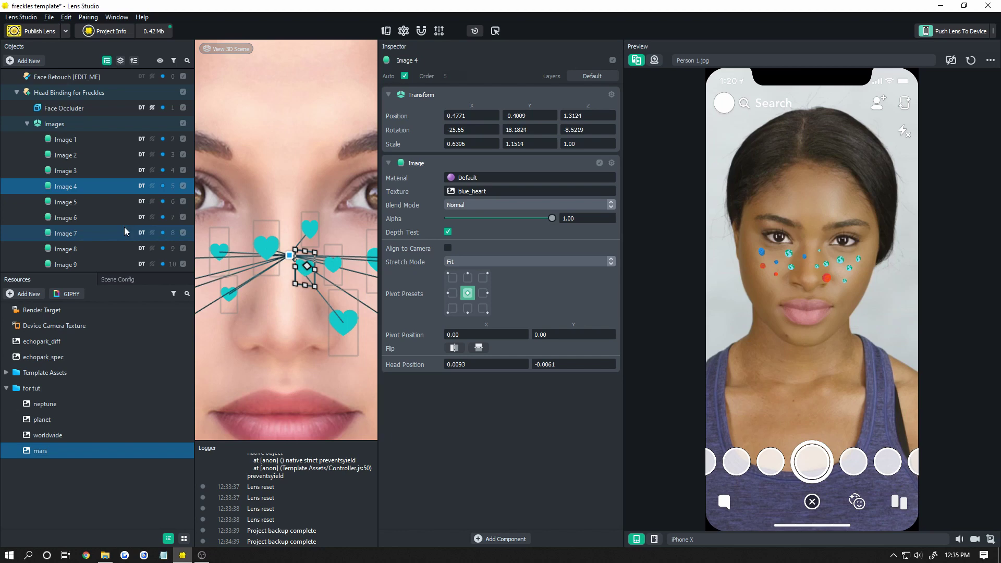
click(64, 108)
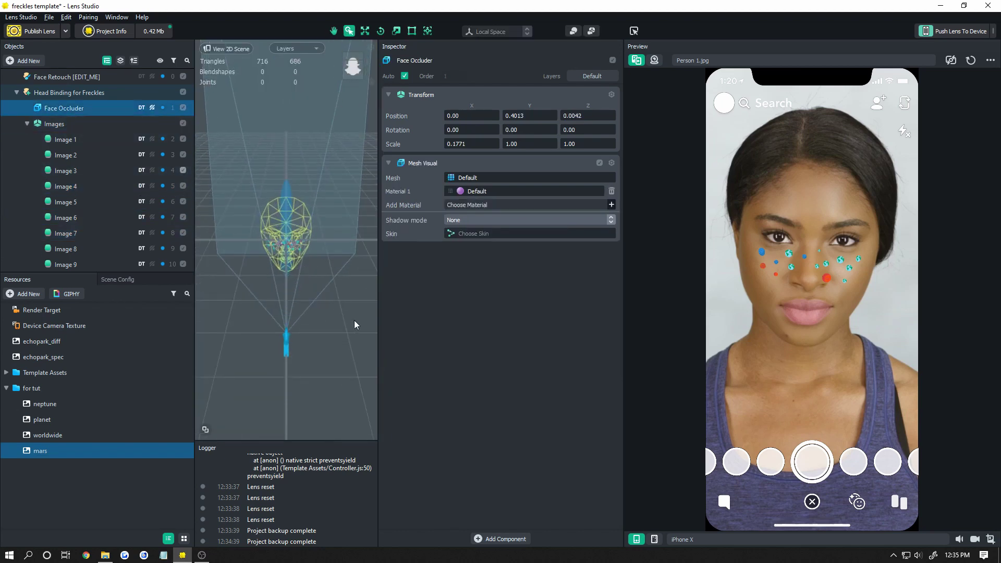
Orbit around the face occluder mesh, hide and reshow it, and collapse Head Binding for Freckles
mouse_move(355, 320)
alt+mouse_down()
mouse_move(305, 304)
mouse_move(258, 337)
mouse_move(279, 371)
mouse_move(283, 341)
mouse_move(299, 366)
mouse_move(238, 377)
mouse_move(302, 368)
alt+mouse_up()
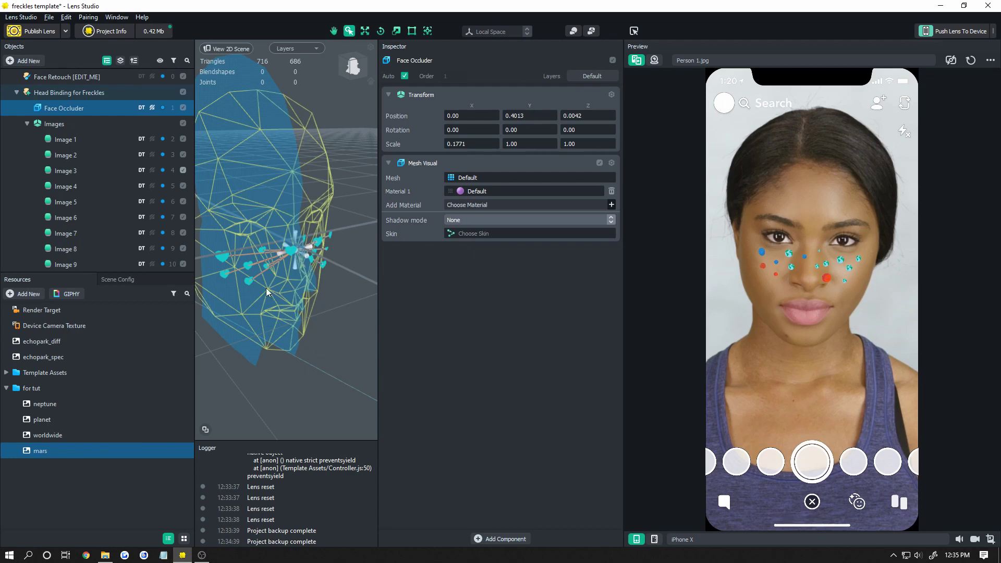
click(183, 107)
click(183, 107)
click(16, 93)
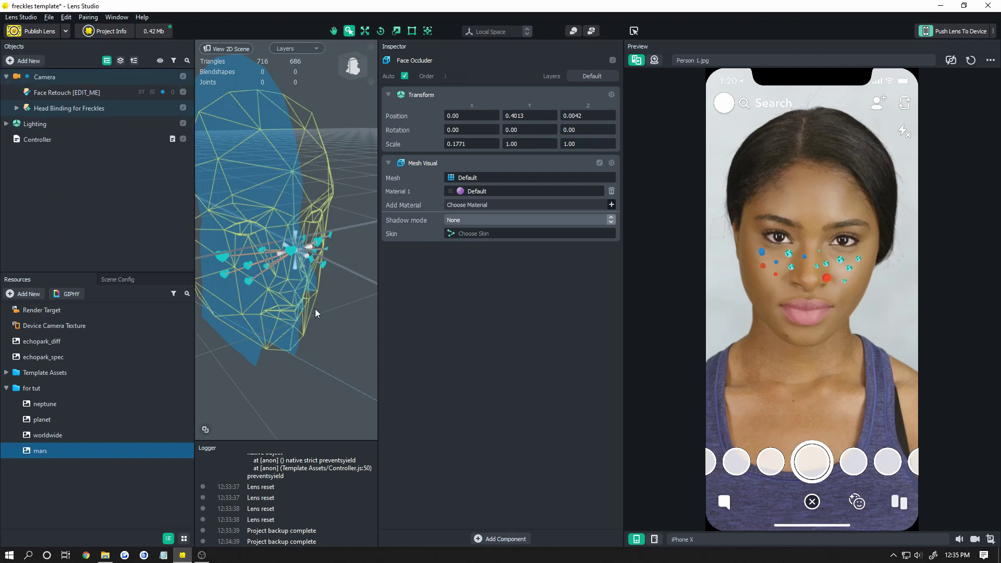
Enlarge the Image 9 freckle beside the eye slightly upward in the 2D view
click(17, 108)
click(65, 171)
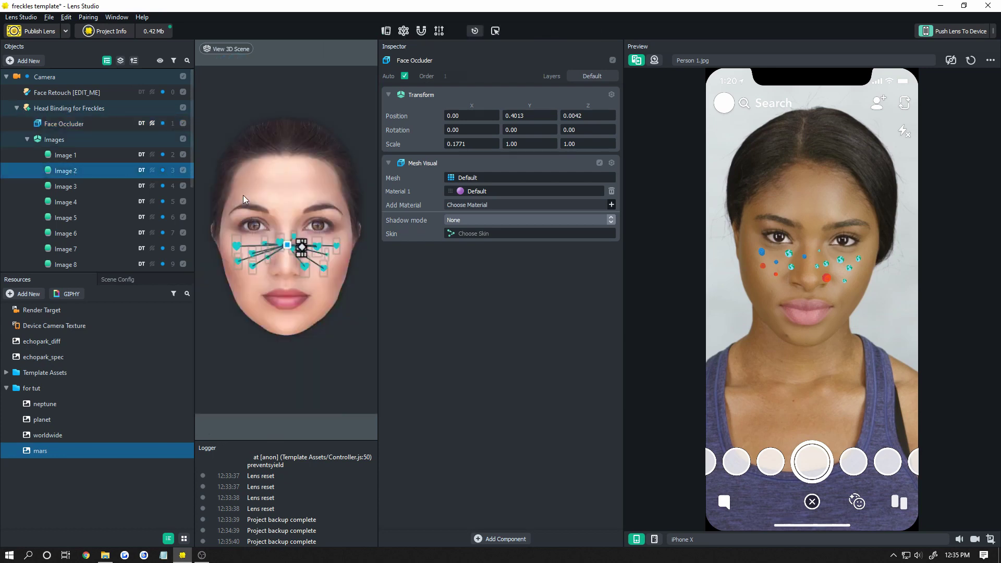
scroll(287, 250, up, 3)
click(339, 245)
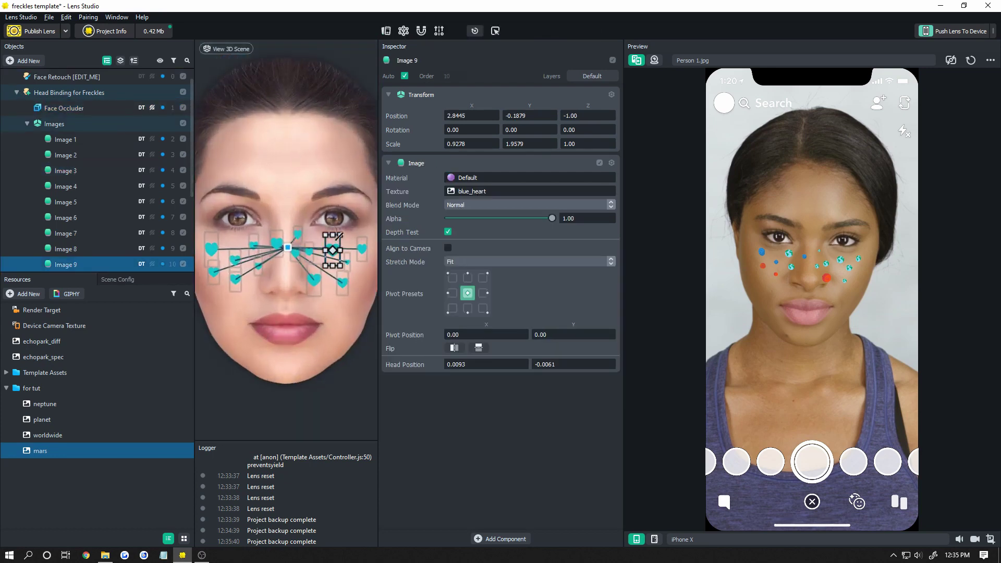
drag(340, 236, 341, 233)
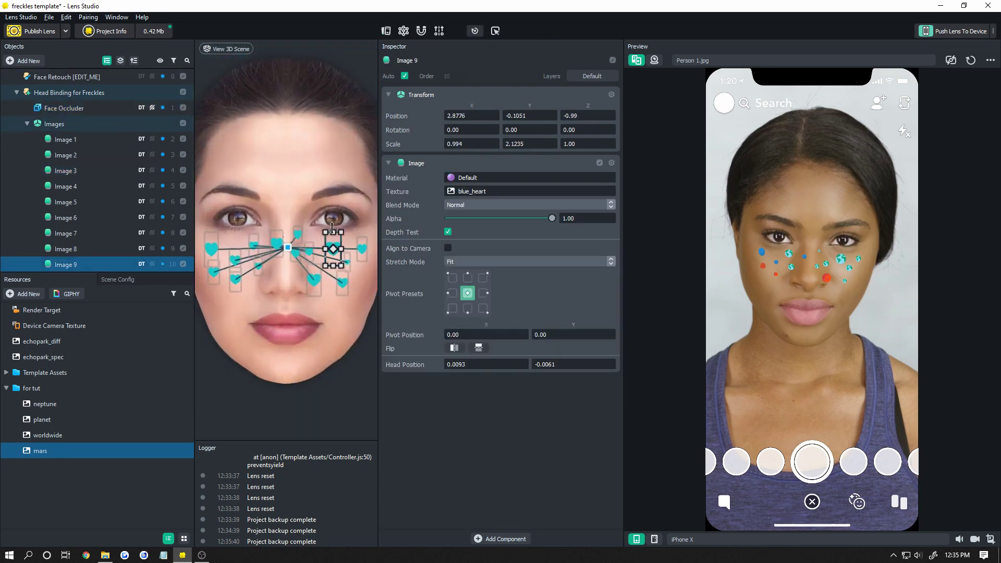
Uncheck Randomize Sizes? in the Controller so freckles share one size
scroll(44, 268, down, 3)
click(52, 264)
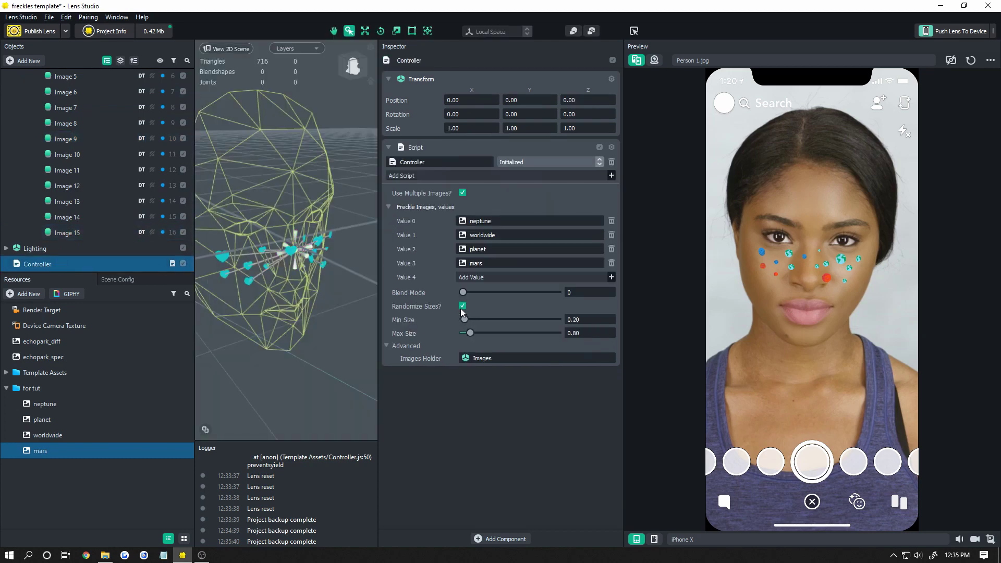
click(463, 306)
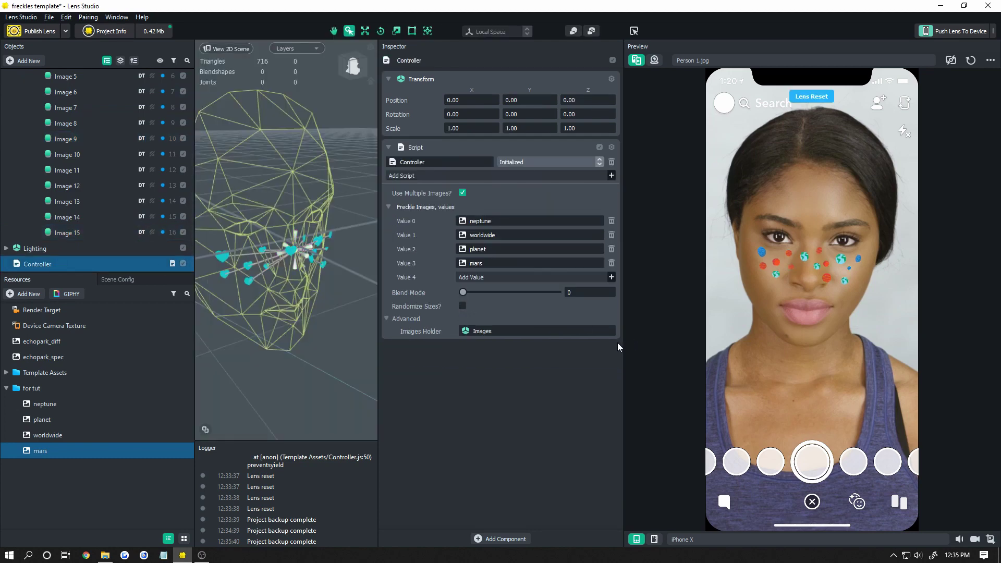